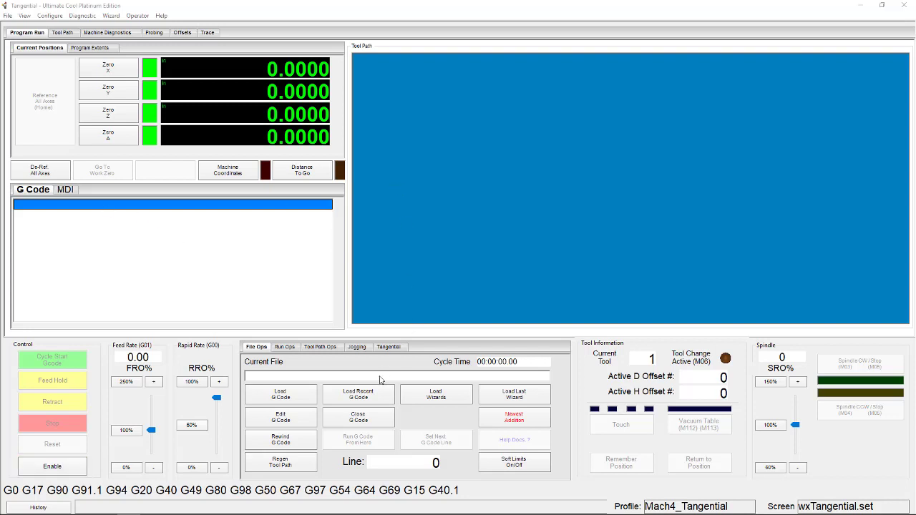
- Load the G-code file TANG_TEST.tap from the GcodeFiles folder
left_click(357, 348)
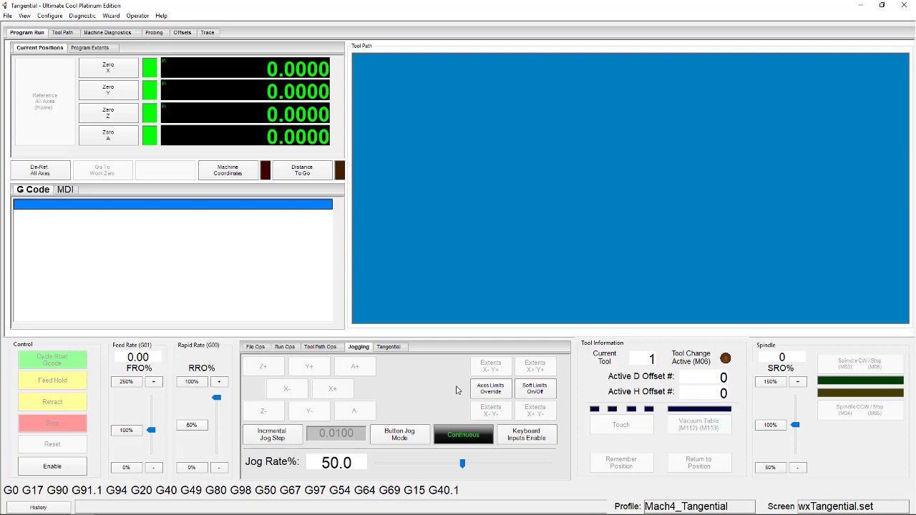
left_click(256, 346)
left_click(281, 393)
left_click(117, 147)
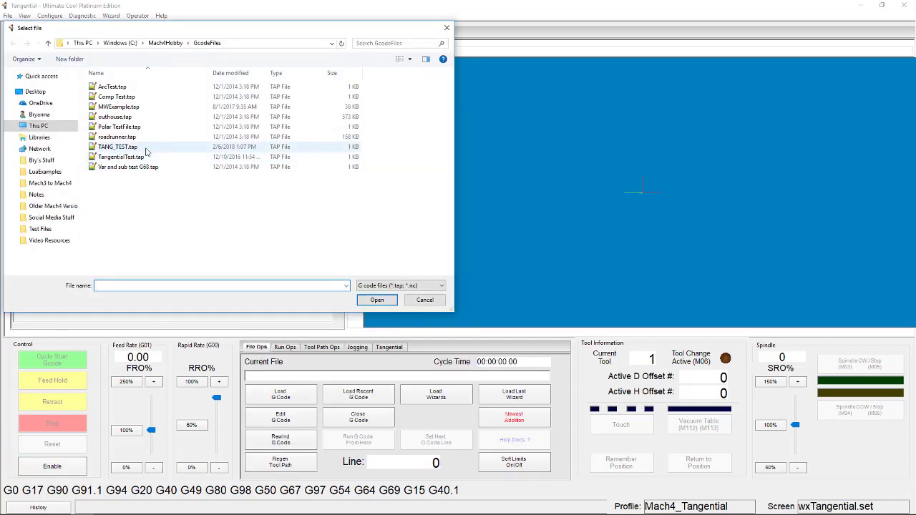
left_click(376, 300)
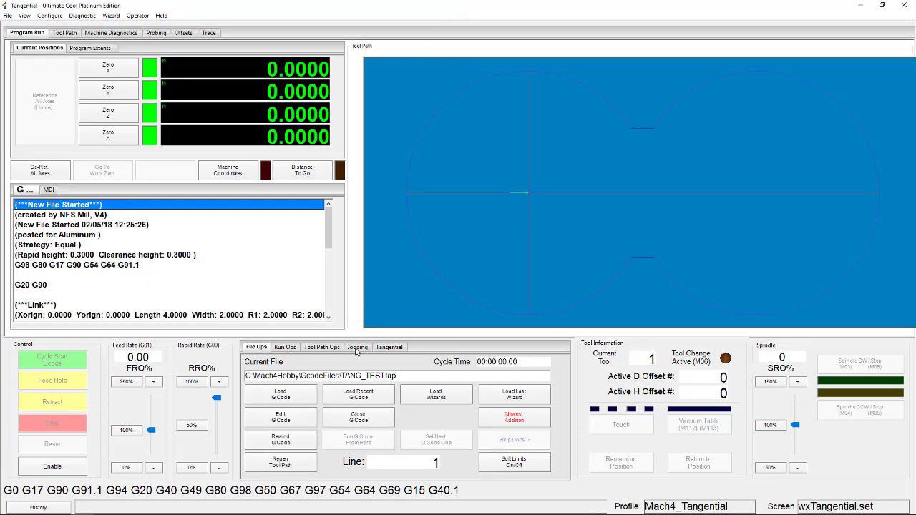
- Enable the machine and jog to the program's X- Y+ extents, followed by its X+ Y+ extents
left_click(357, 347)
left_click(79, 468)
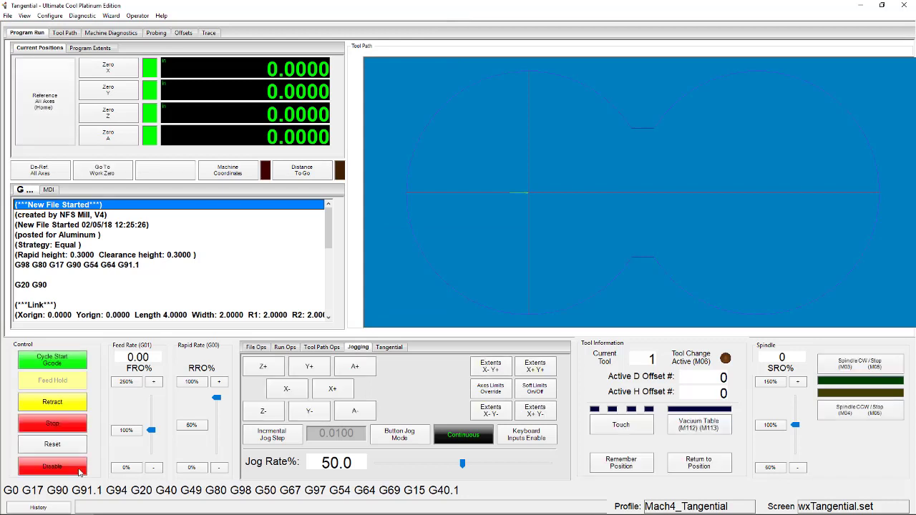
left_click(494, 370)
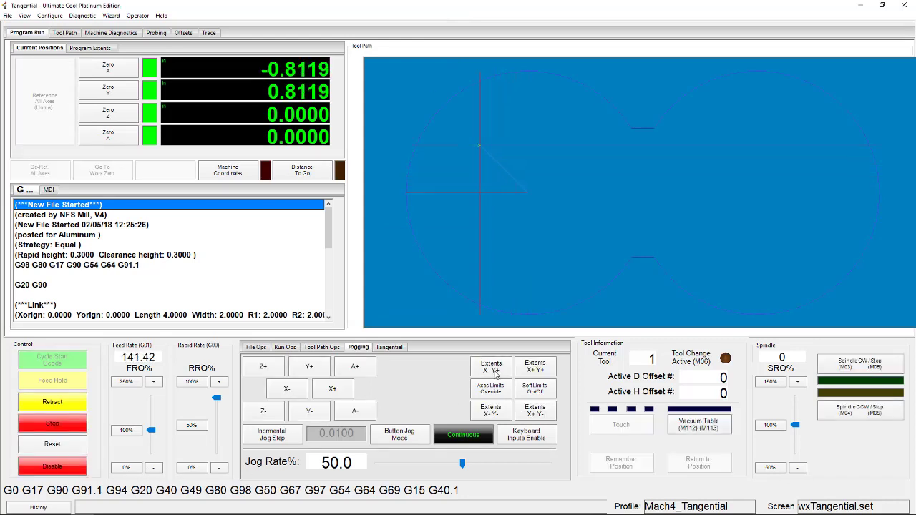
left_click(544, 371)
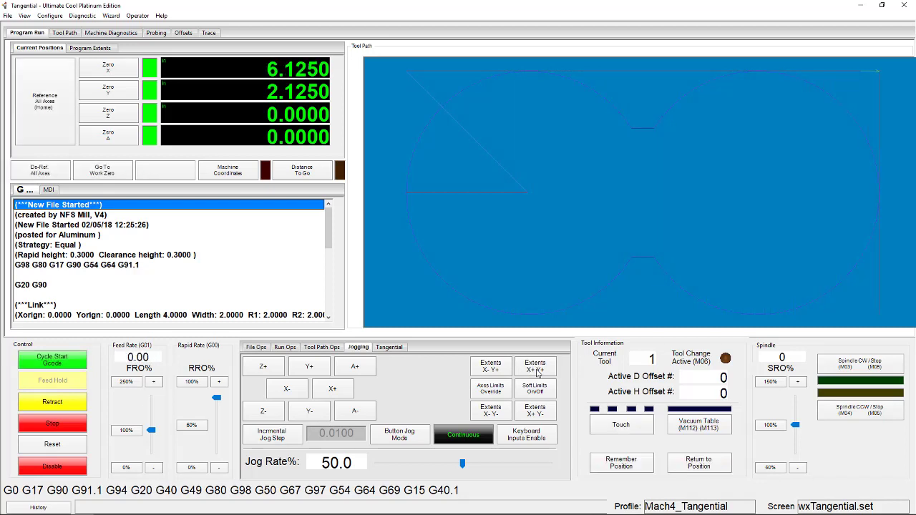
- Set the tangential Enable Plane parameter to 0, and change it to 0.5
left_click(388, 348)
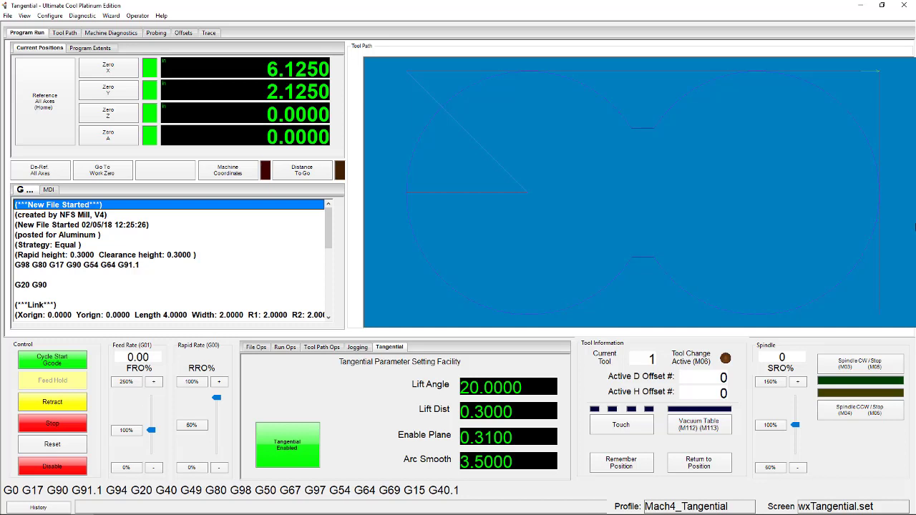
double_click(492, 438)
type("0")
key("Return")
left_click(531, 444)
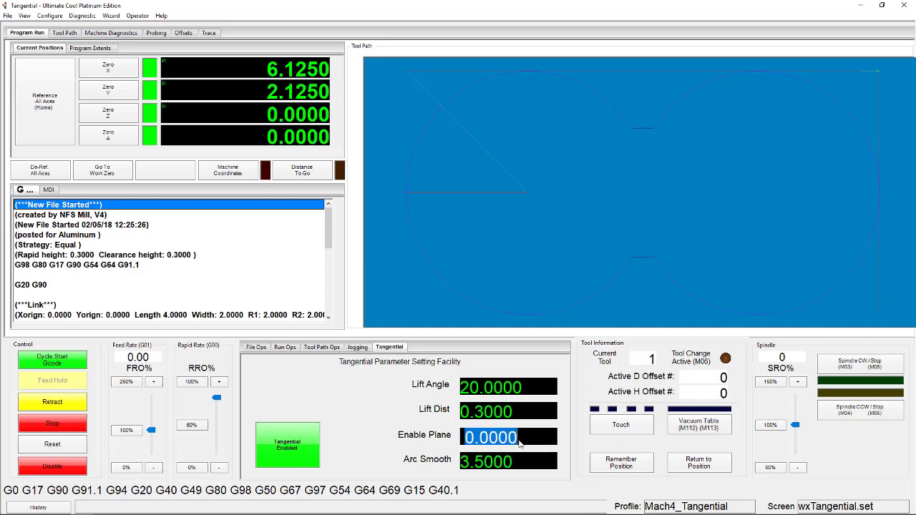
type(".5")
key("Return")
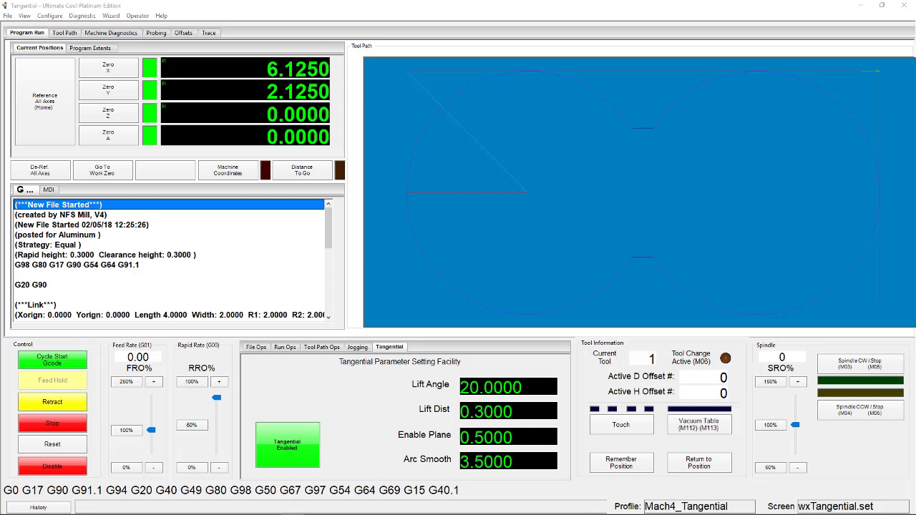
- Try an Enable Plane value of 2 for the tangential parameters, followed by 3
left_click(496, 444)
type("2")
key("Return")
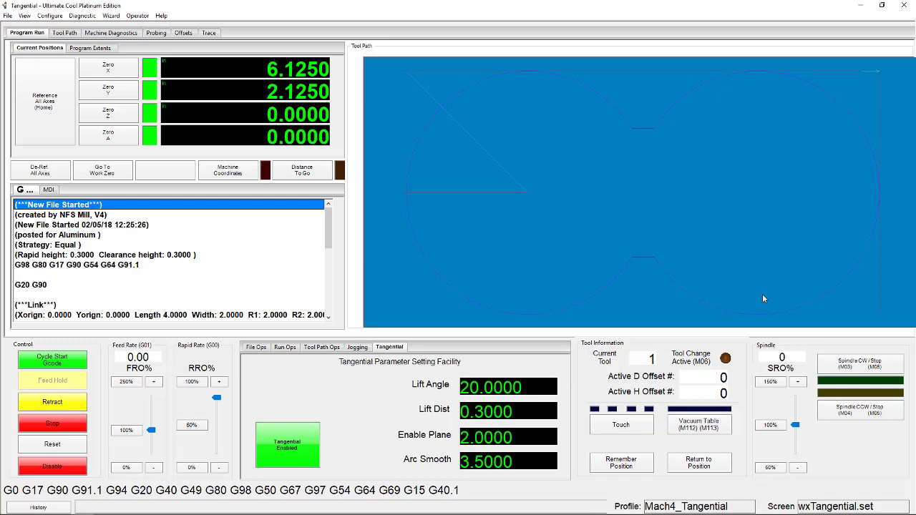
left_click(478, 441)
type("3")
key("Return")
- Set the tangential Enable Plane parameter to 4
left_click(513, 444)
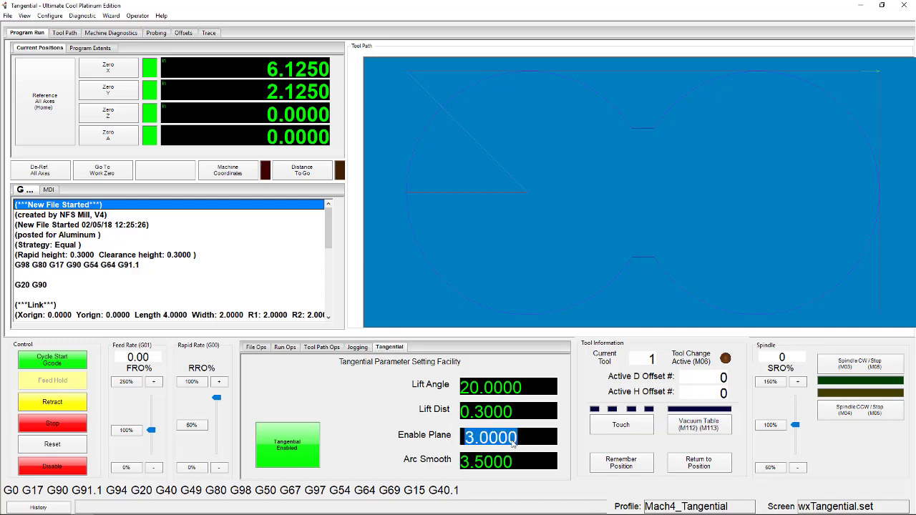
type("4")
key("Return")
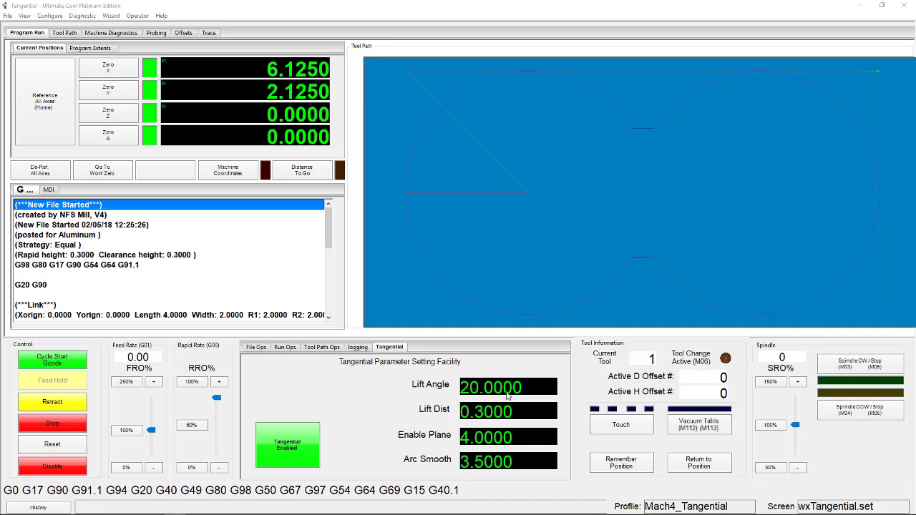
- Switch to File Explorer, locate parameters.ini in the Mach4_Tangential profile folder, and close the folder window
mouse_move(65, 501)
left_click(105, 508)
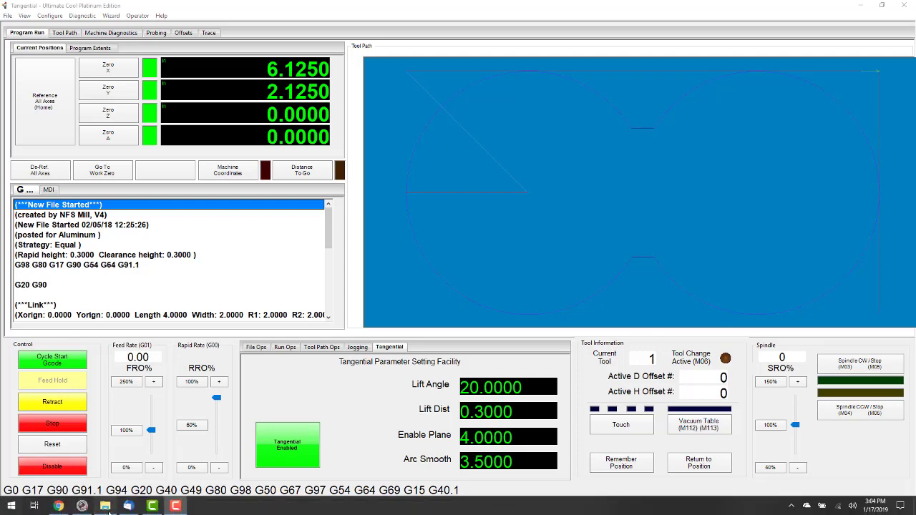
double_click(437, 166)
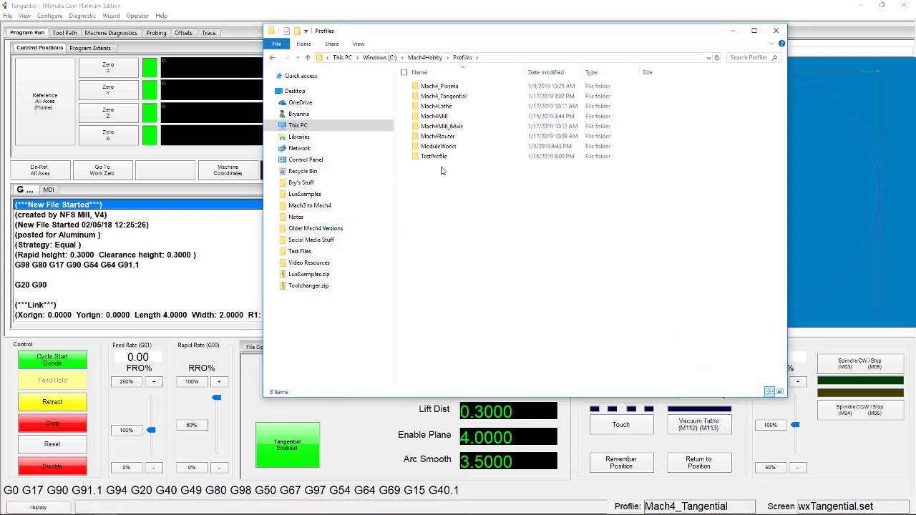
left_click(445, 98)
double_click(444, 99)
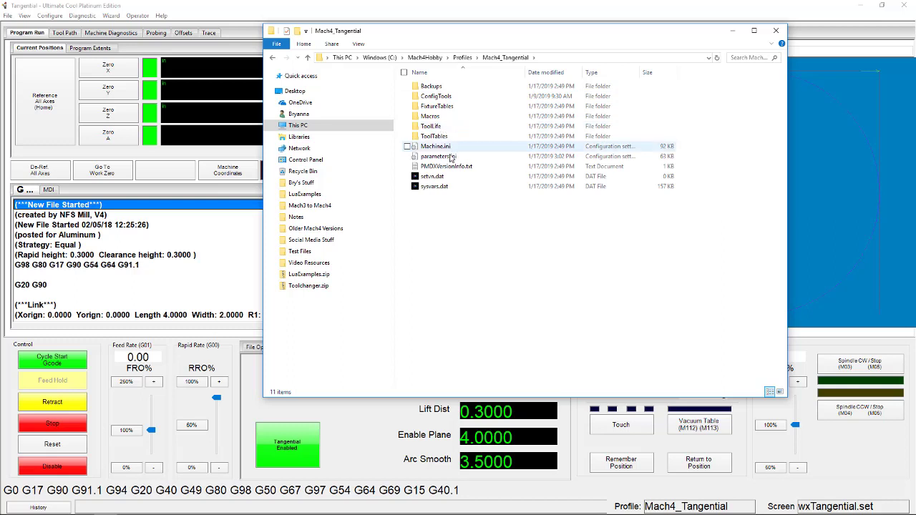
left_click(454, 157)
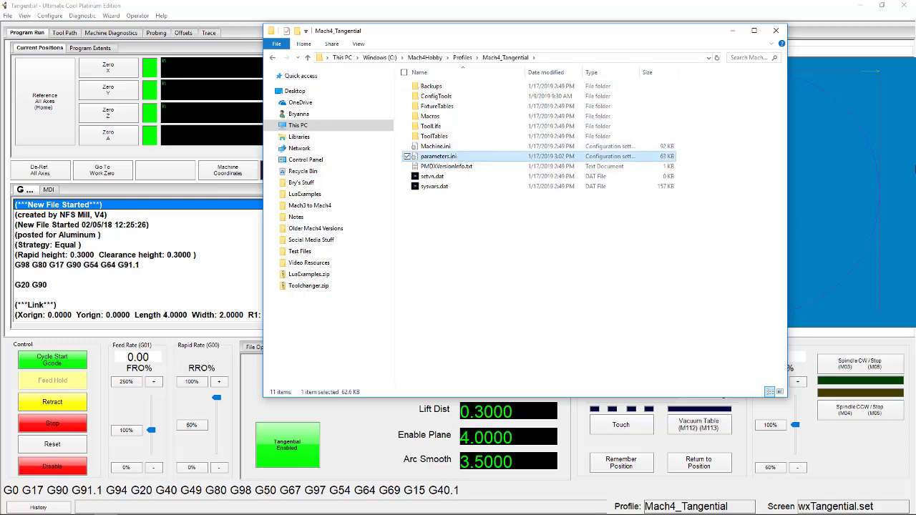
left_click(775, 32)
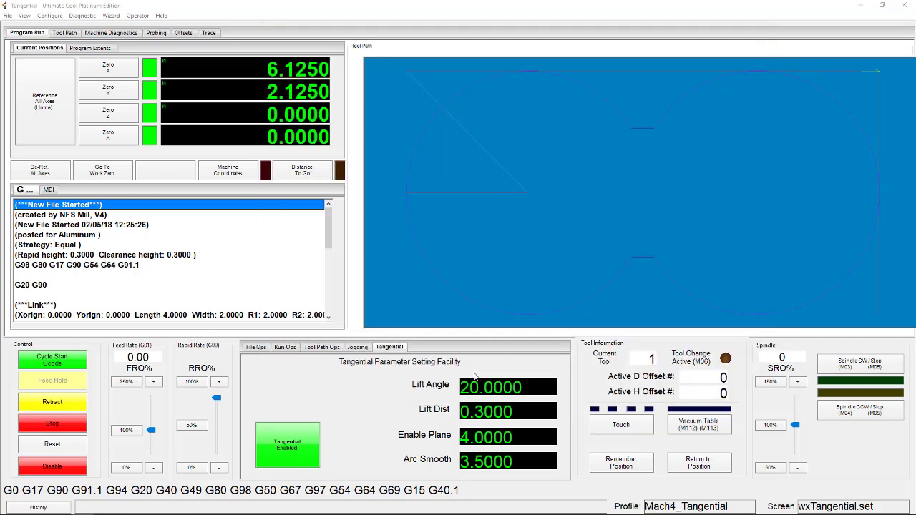
- Turn tangential control off and back on, and run the loaded G-code program
left_click(290, 451)
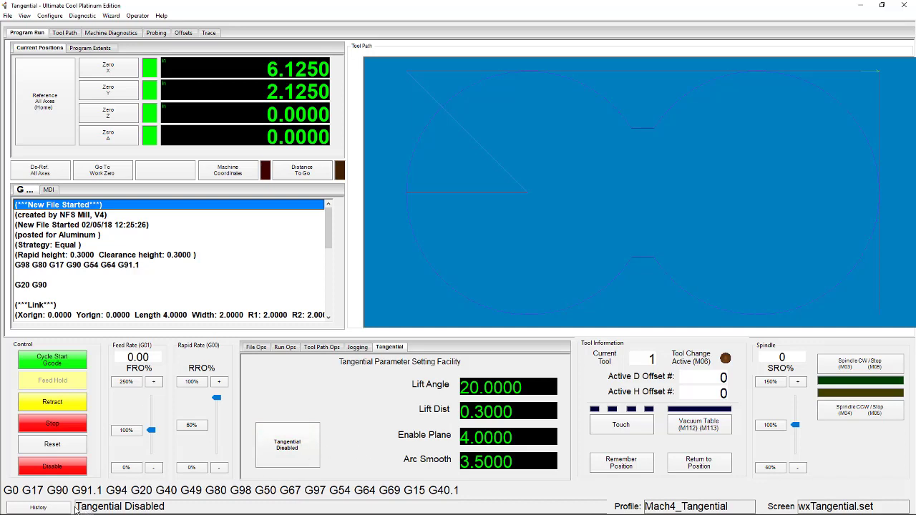
left_click(300, 457)
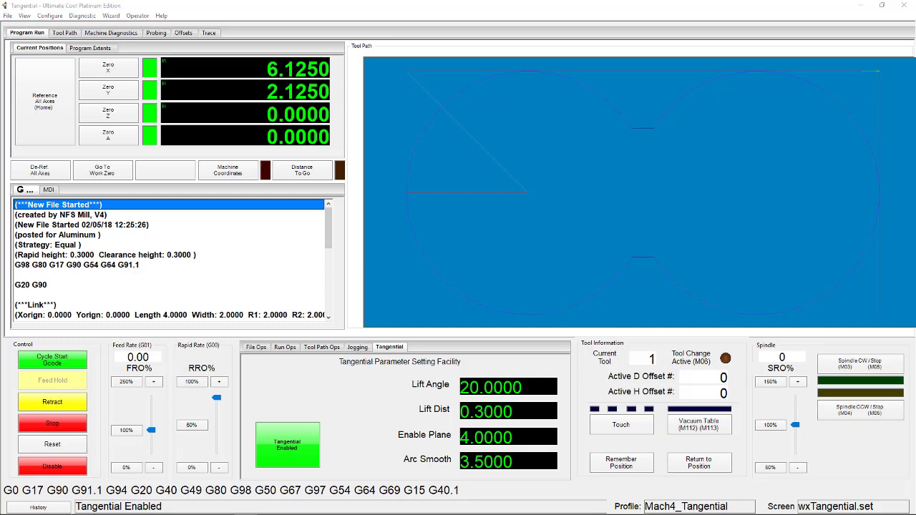
left_click(66, 365)
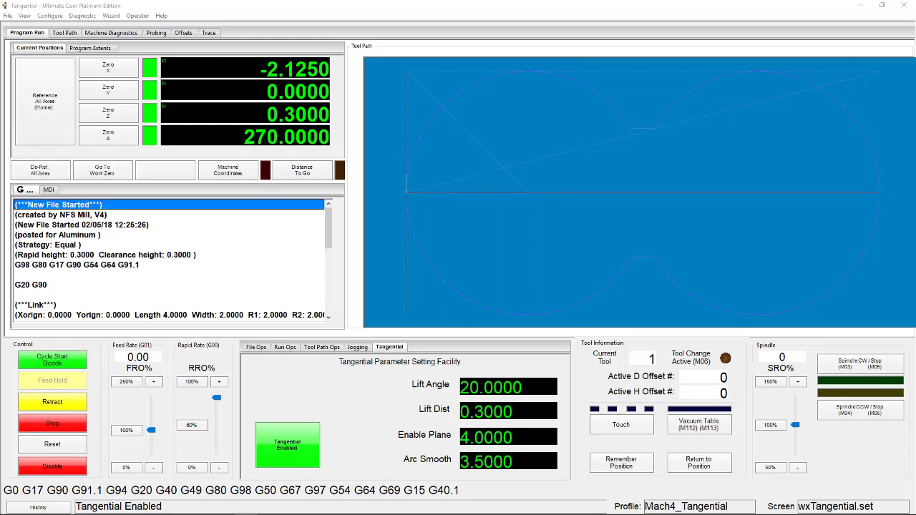
left_click(258, 348)
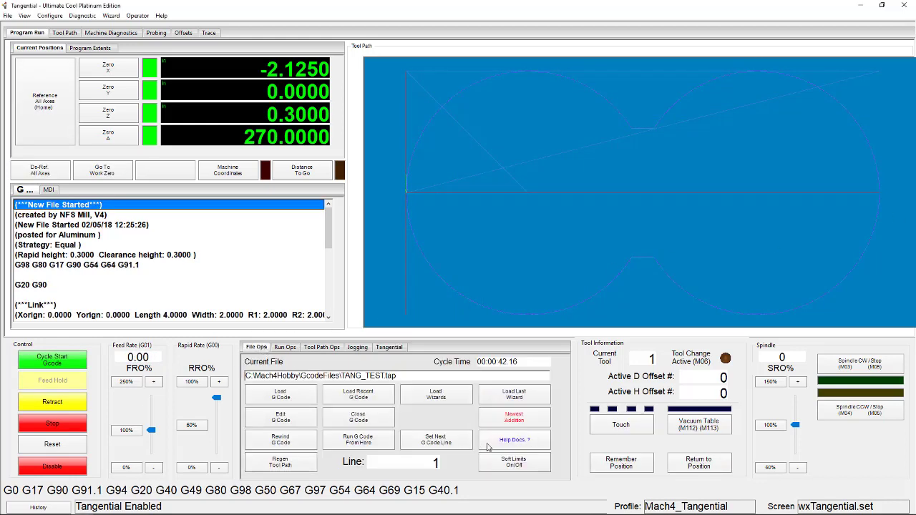